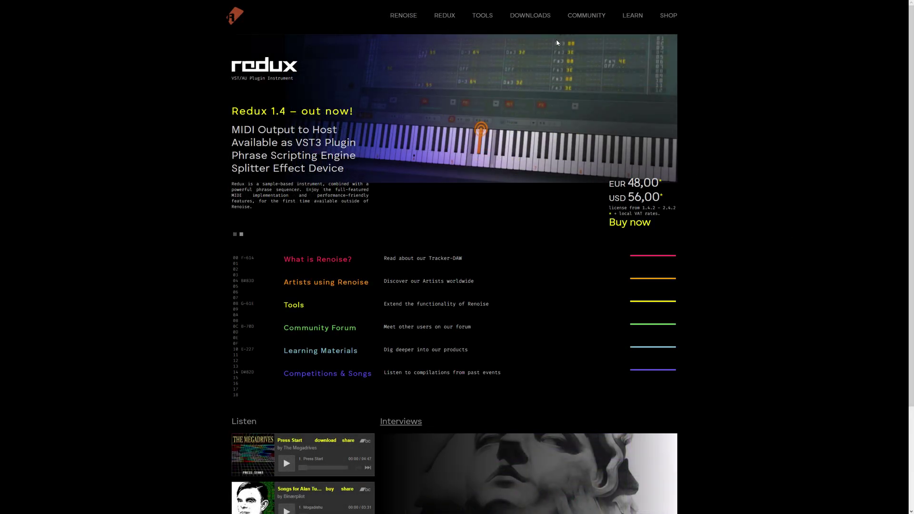
- Go to the Renoise website's Downloads page, then to the Backstage page for license holders
left_click(539, 17)
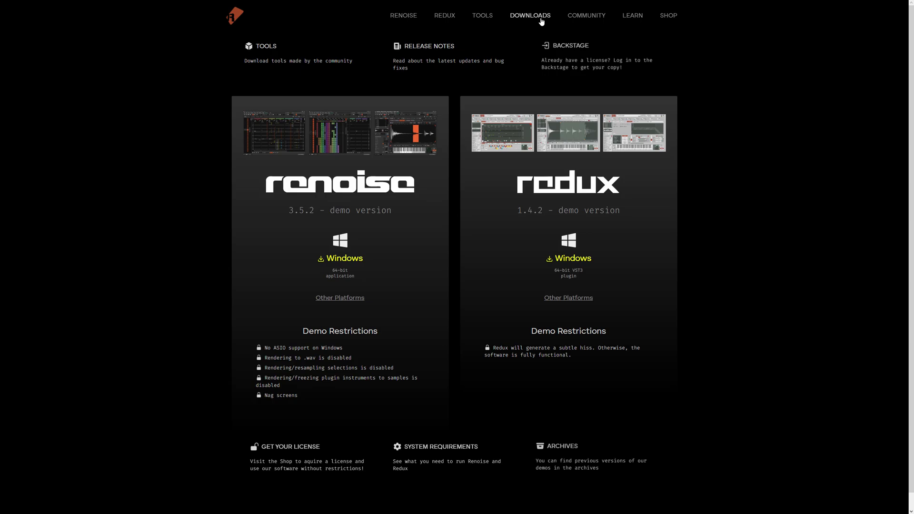
left_click(589, 54)
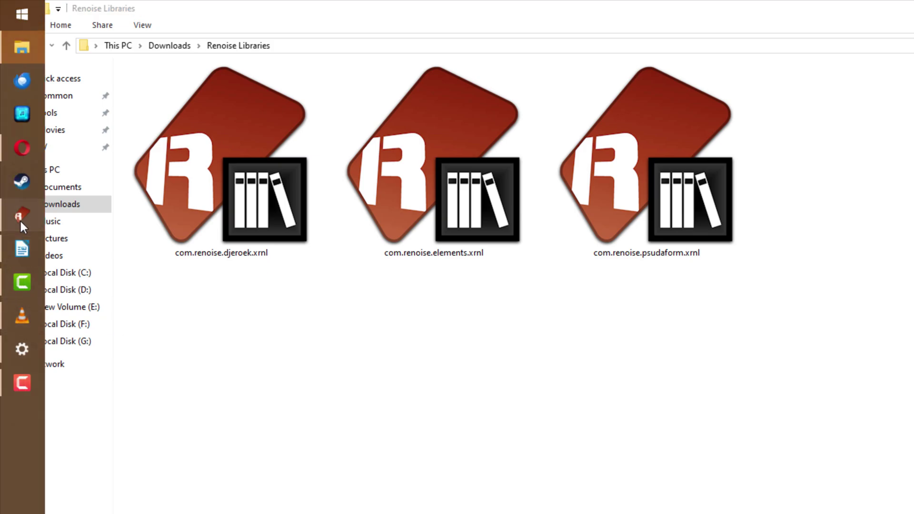
- Install the com.renoise.djeroek.xrnl library into Renoise and confirm the installation
left_click(20, 219)
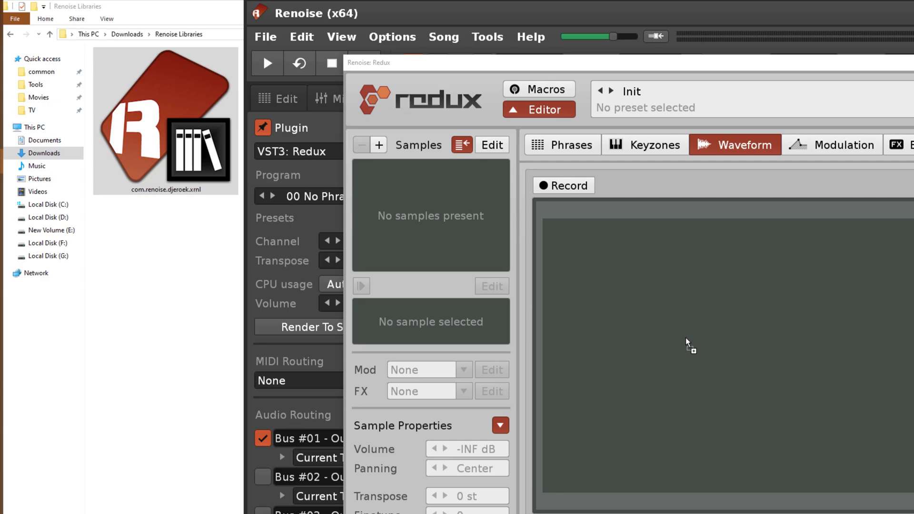
left_click_drag(195, 172, 544, 233)
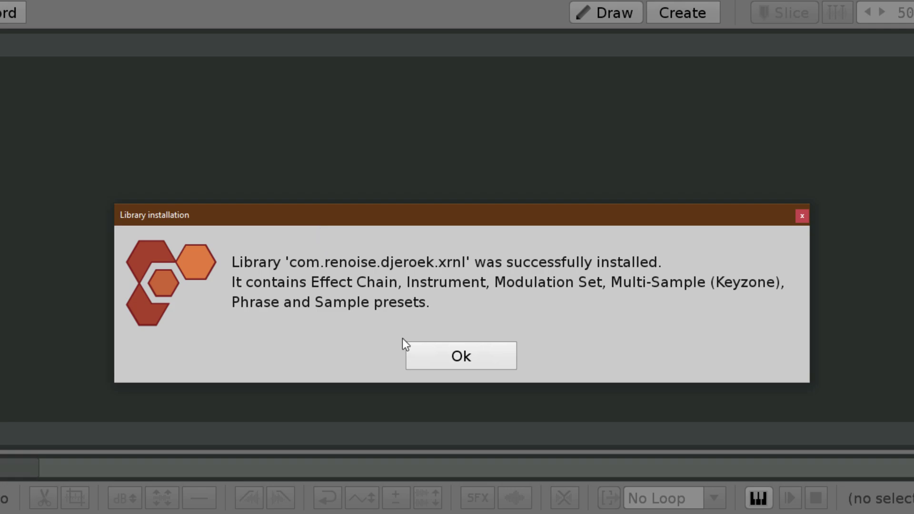
left_click(424, 351)
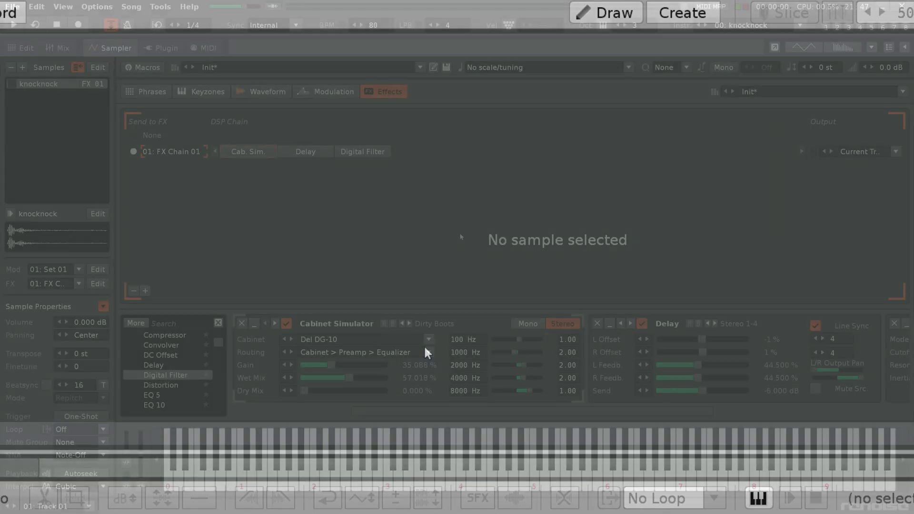
- Save the current effect chain as a preset named 'Hard Guitar'
left_click(772, 93)
left_click(755, 265)
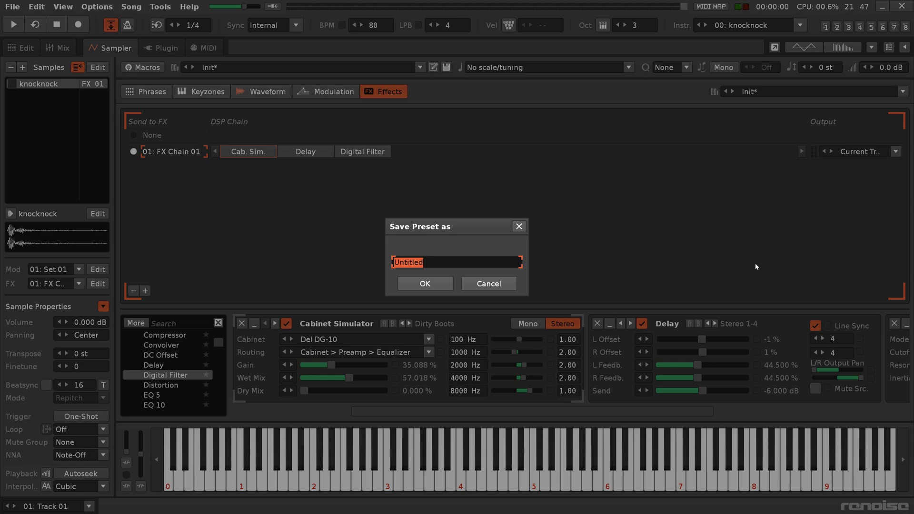
type("Hard Guitar")
key("Return")
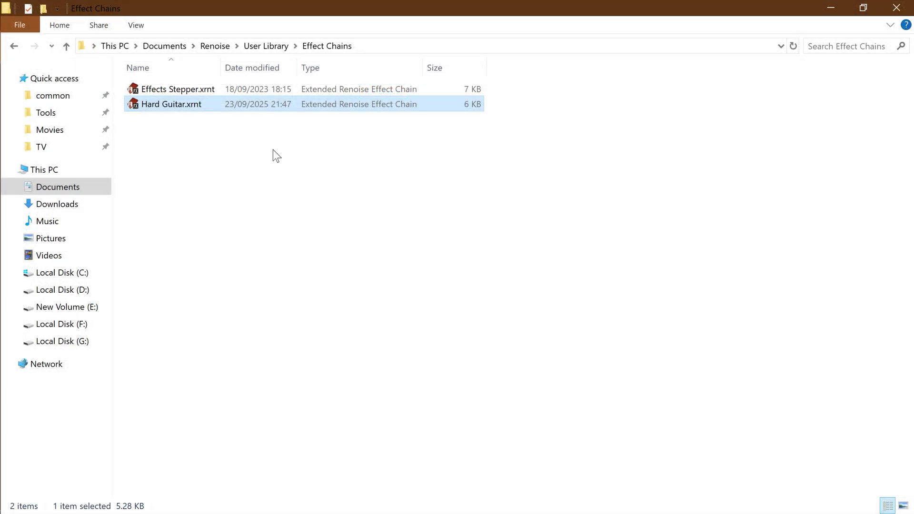
- Go up to the Renoise documents folder and select Installed Libraries
left_click(215, 45)
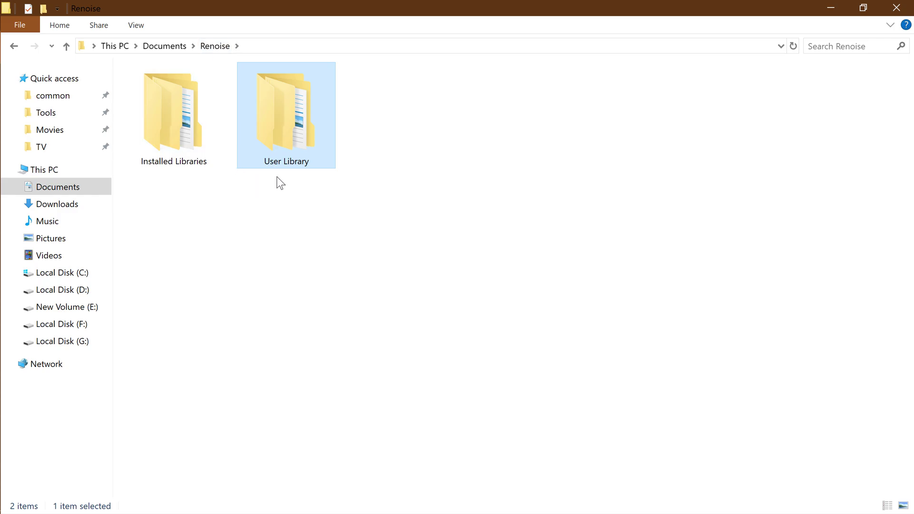
left_click(179, 143)
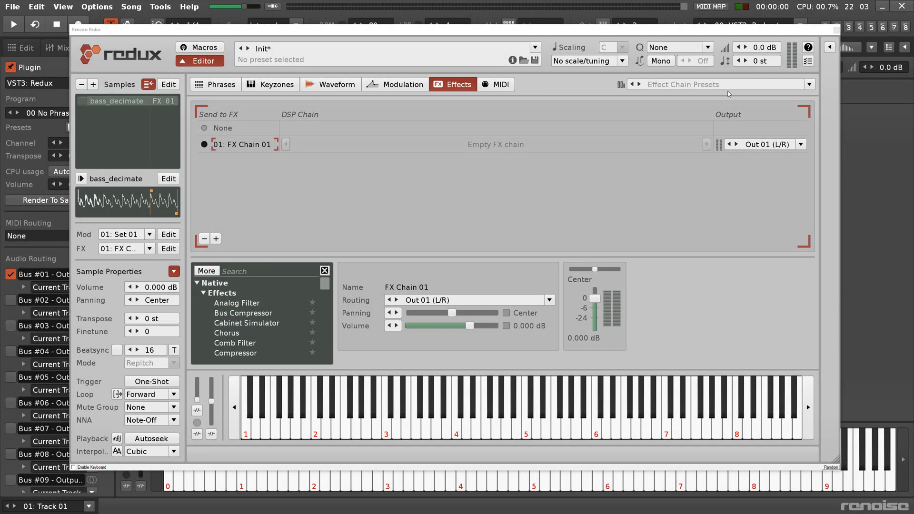
- Load the User Library 'Hard Guitar' preset into Redux, adding Cab. Sim., Delay and Digital Filter
left_click(730, 85)
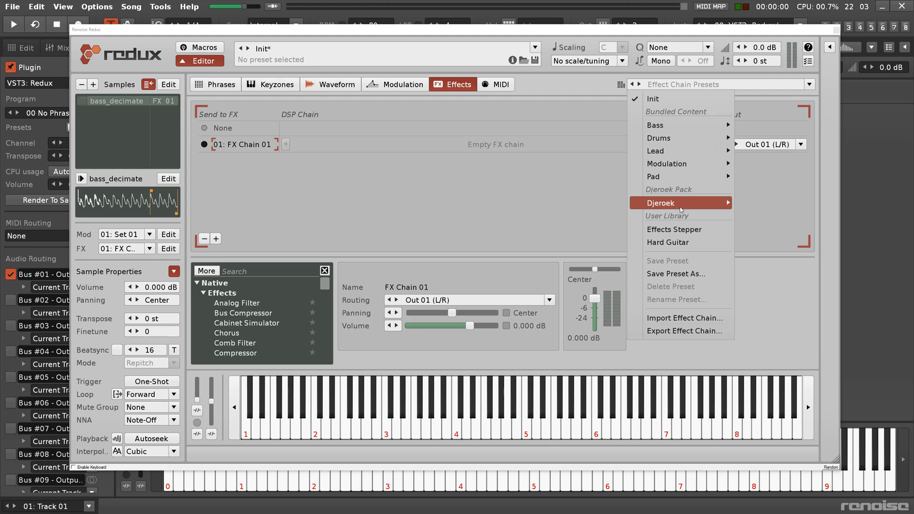
left_click(690, 243)
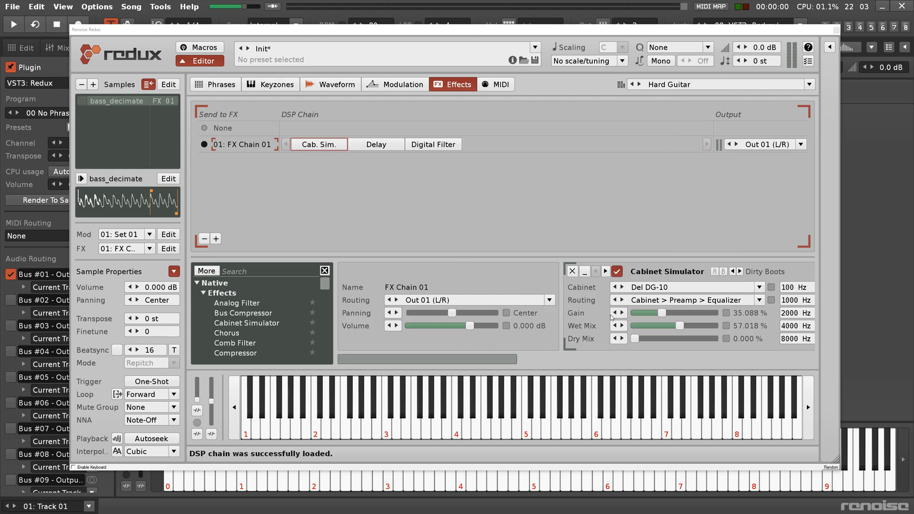
left_click_drag(514, 362, 775, 364)
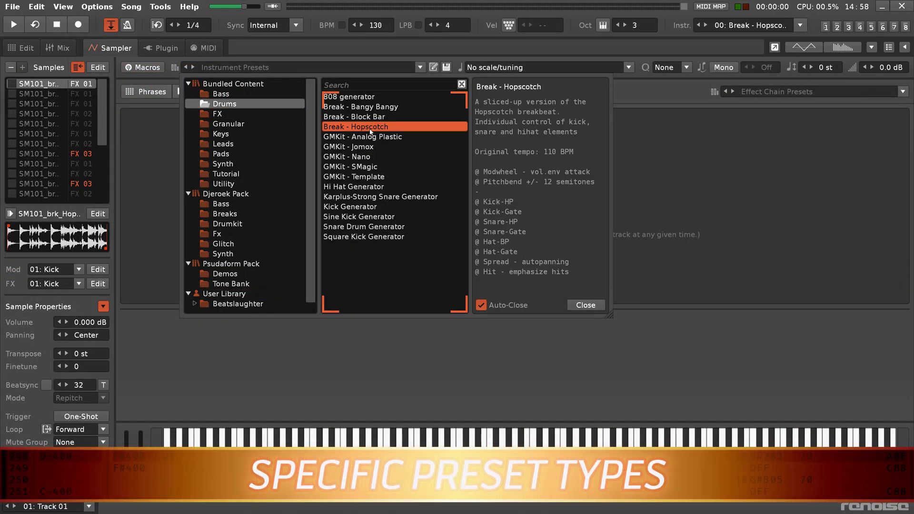
- Load Break - Hopscotch and view its Phrases, Keyzones, Waveform, Modulation and Effects sections
double_click(327, 126)
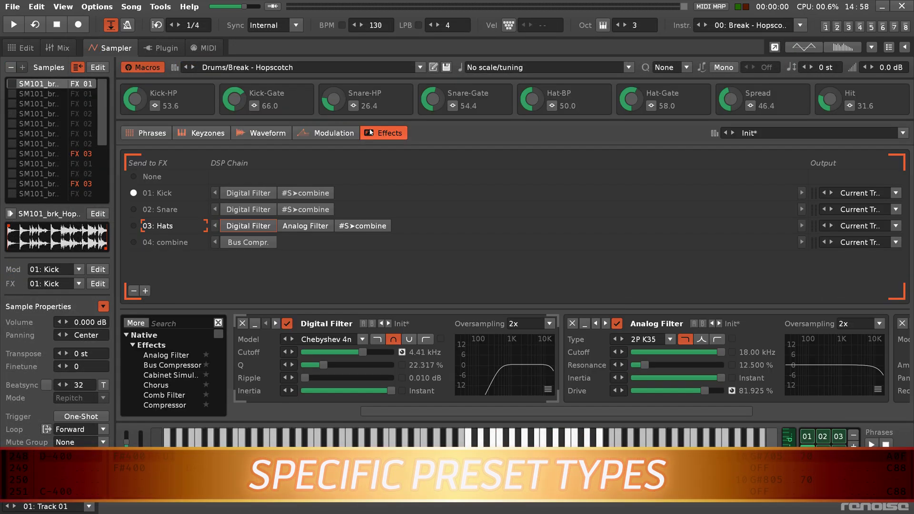
left_click(147, 135)
left_click(204, 135)
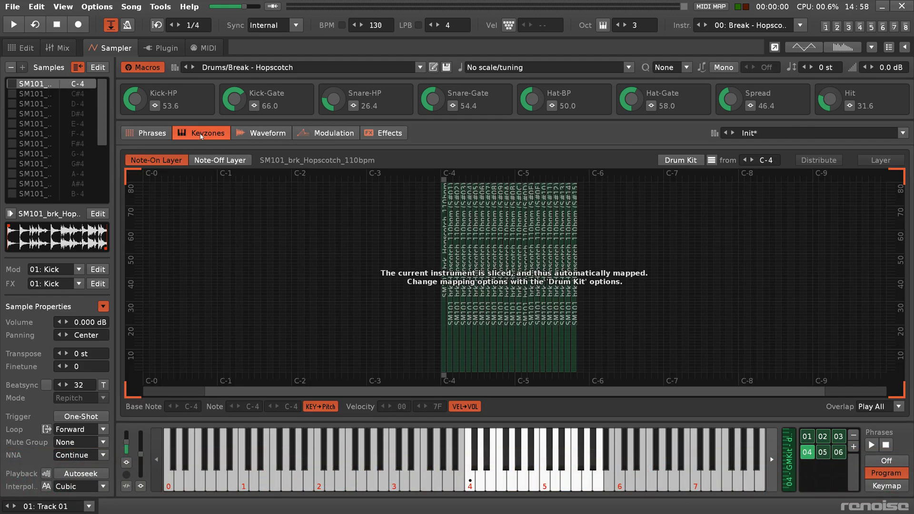
left_click(260, 136)
left_click(333, 133)
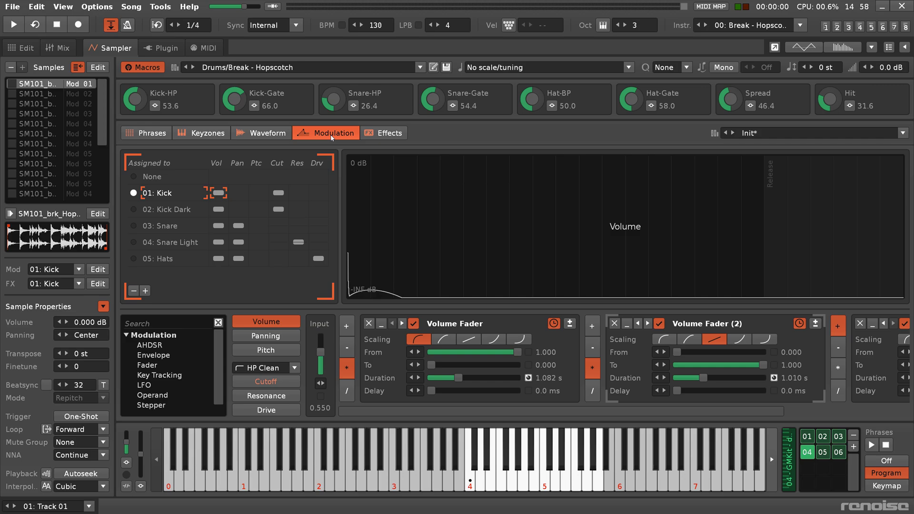
left_click(389, 134)
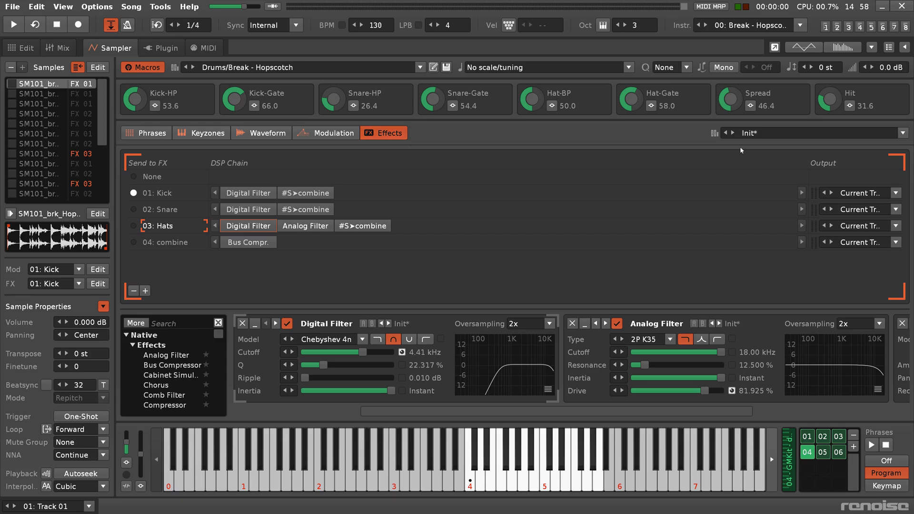
left_click(774, 137)
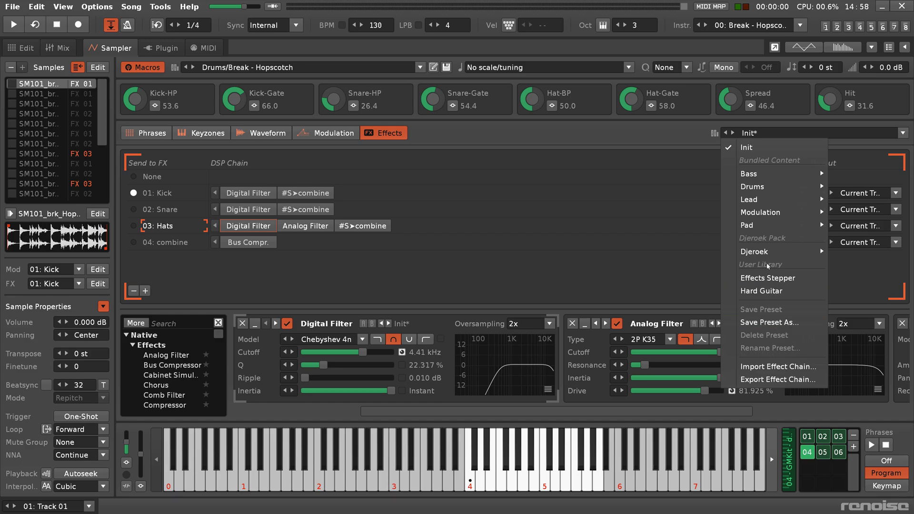
mouse_move(763, 187)
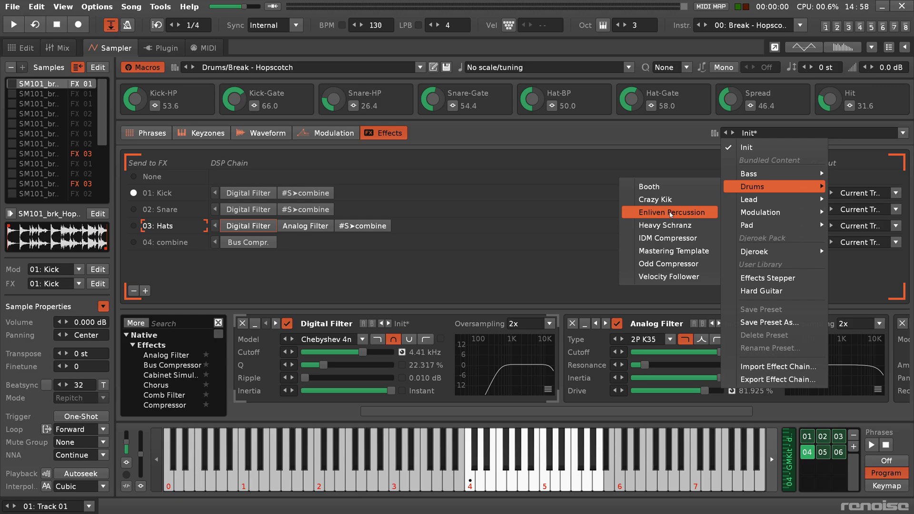
- Apply Drums/Enliven Percussion to the Hats effects and Sequence/Gated Saw modulation to the Kick
left_click(671, 213)
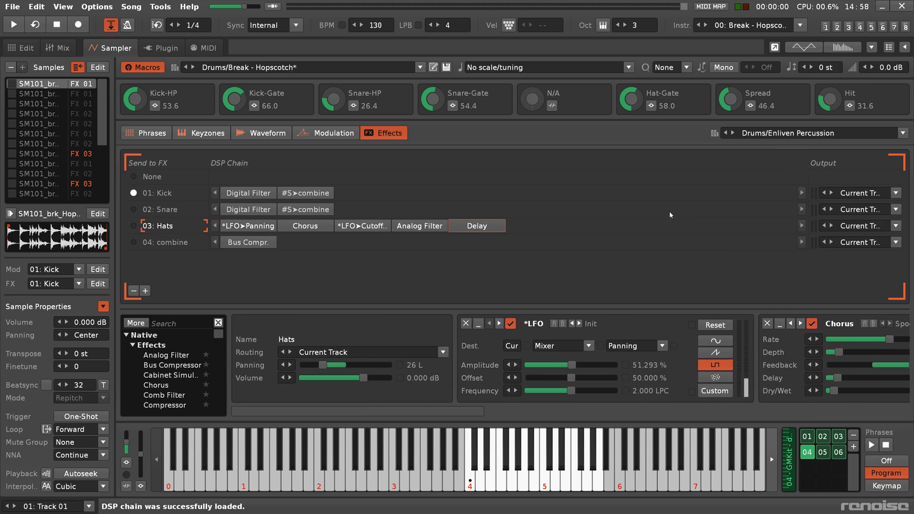
left_click(333, 133)
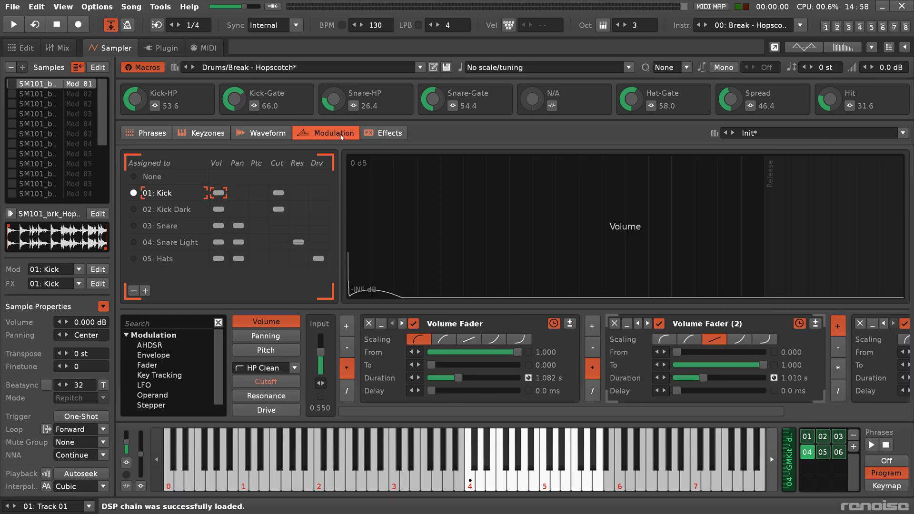
left_click(763, 134)
mouse_move(778, 199)
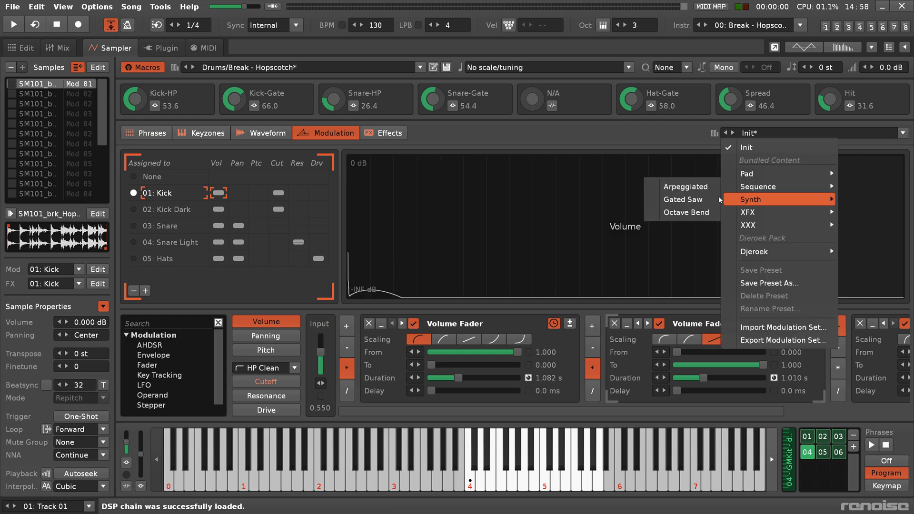
left_click(707, 199)
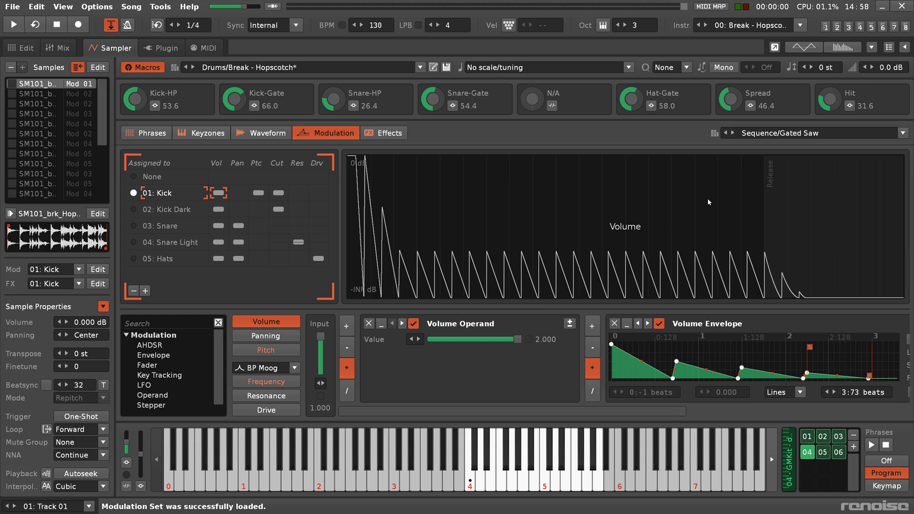
- Load the GMKit/Electro 04 phrase preset into Hopscotch's phrases
left_click(153, 133)
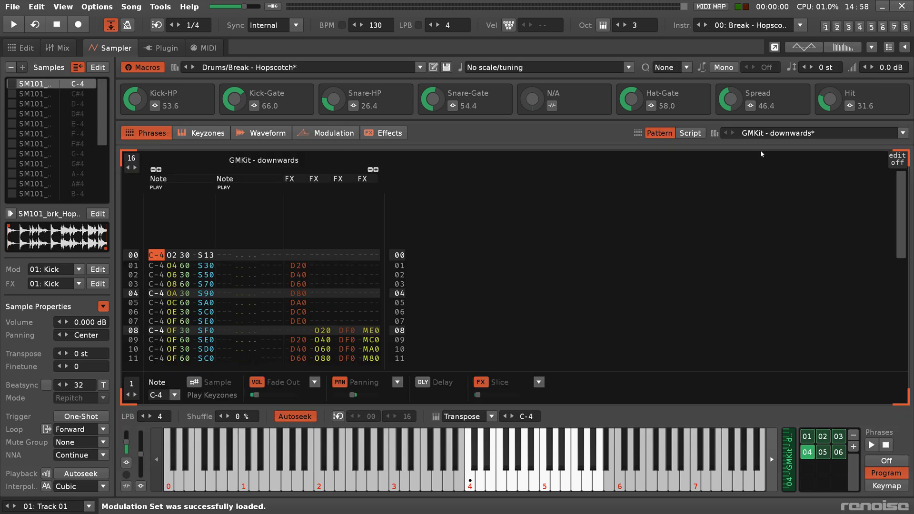
left_click(779, 137)
mouse_move(751, 186)
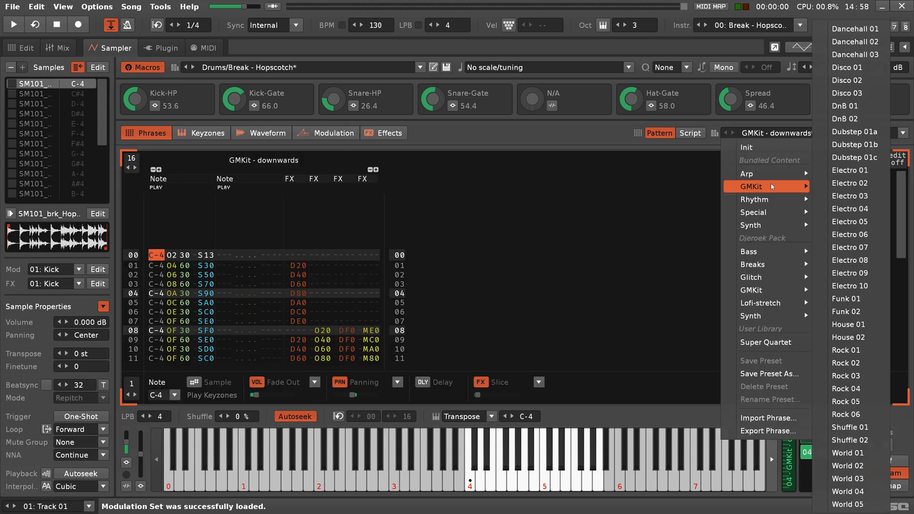
left_click(845, 210)
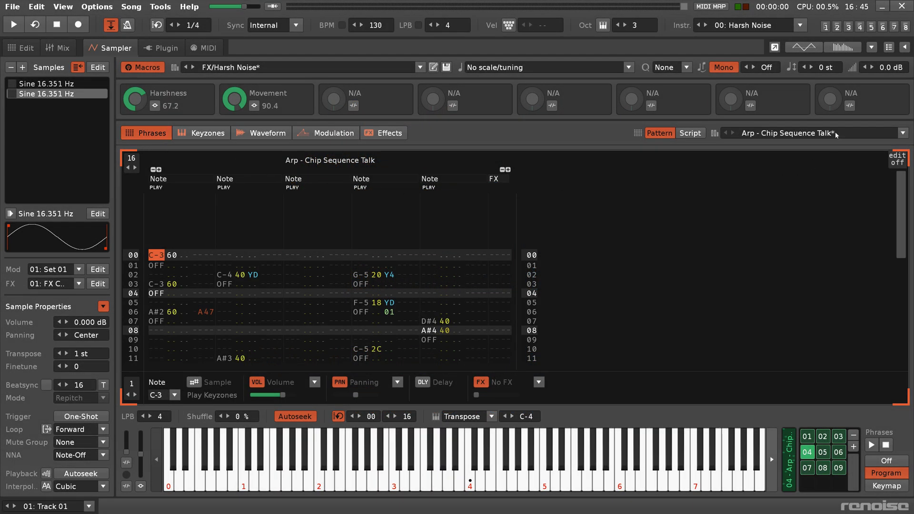
- Load the Arp/Spooked phrase, then replace it with the Bouncing Ball script and show its code
left_click(834, 131)
mouse_move(765, 174)
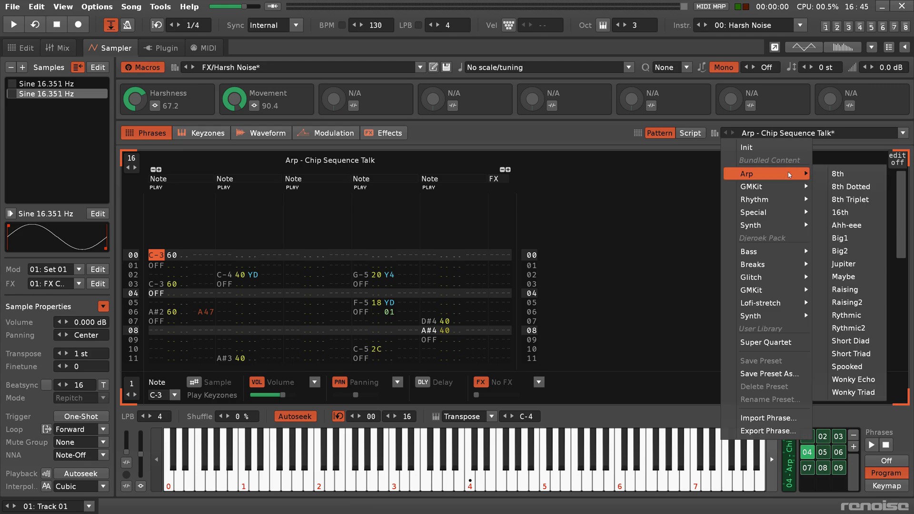
left_click(862, 367)
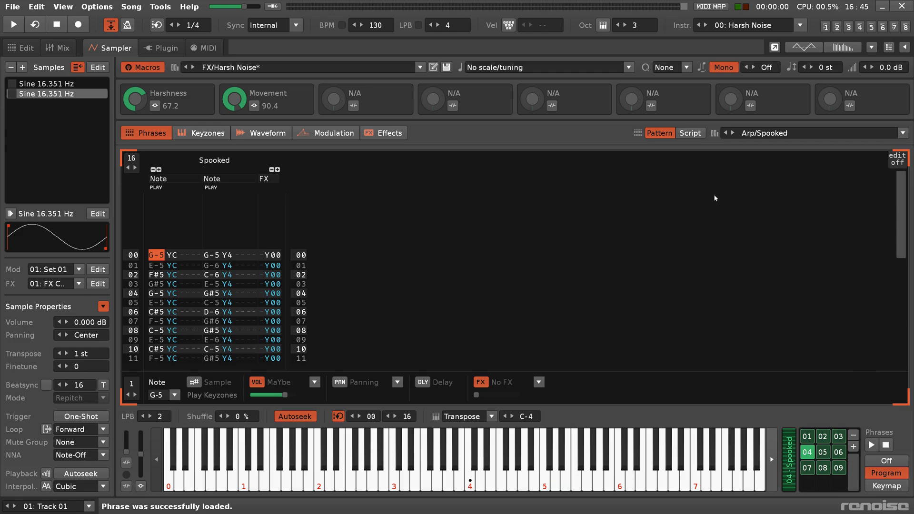
left_click(690, 133)
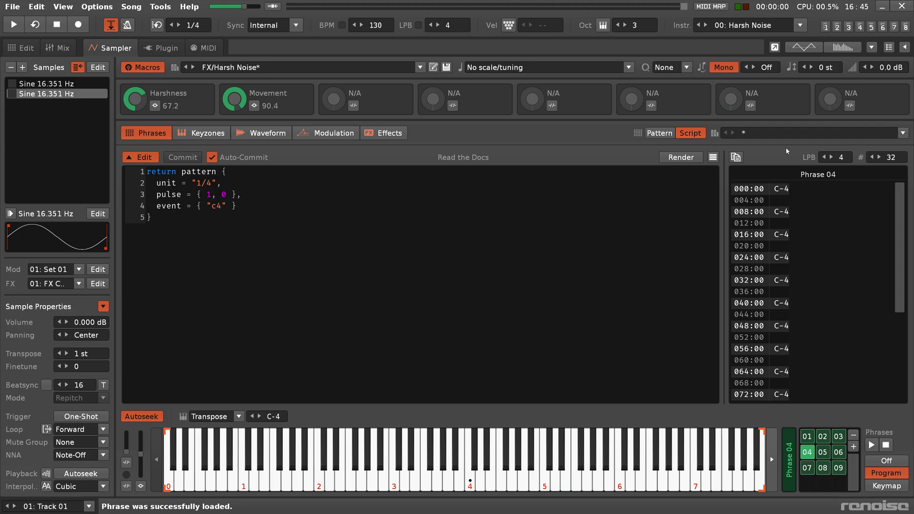
left_click(829, 133)
left_click(776, 212)
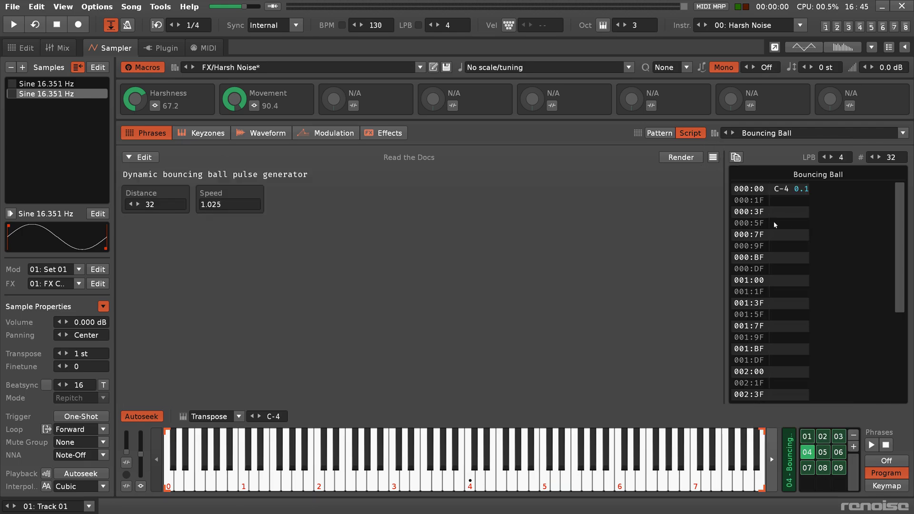
left_click(141, 158)
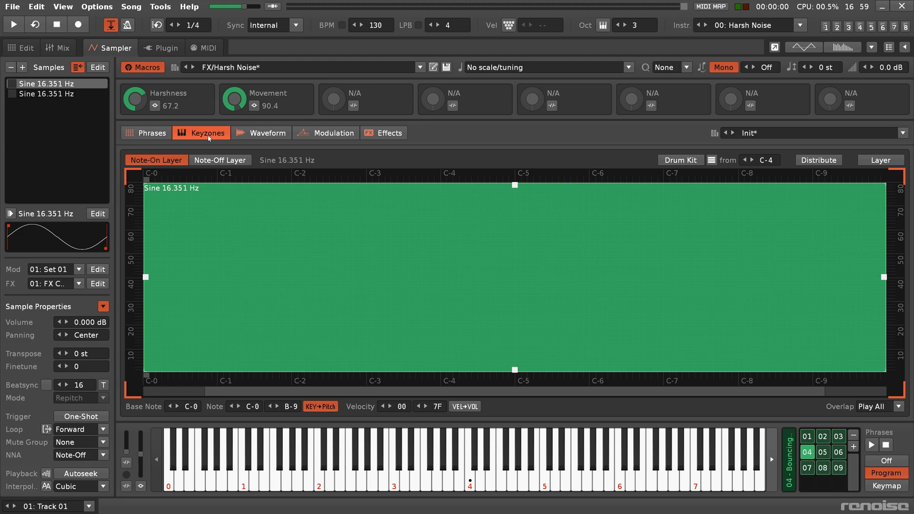
- Load the Lead/Glass multi-sample keyzone preset
left_click(780, 137)
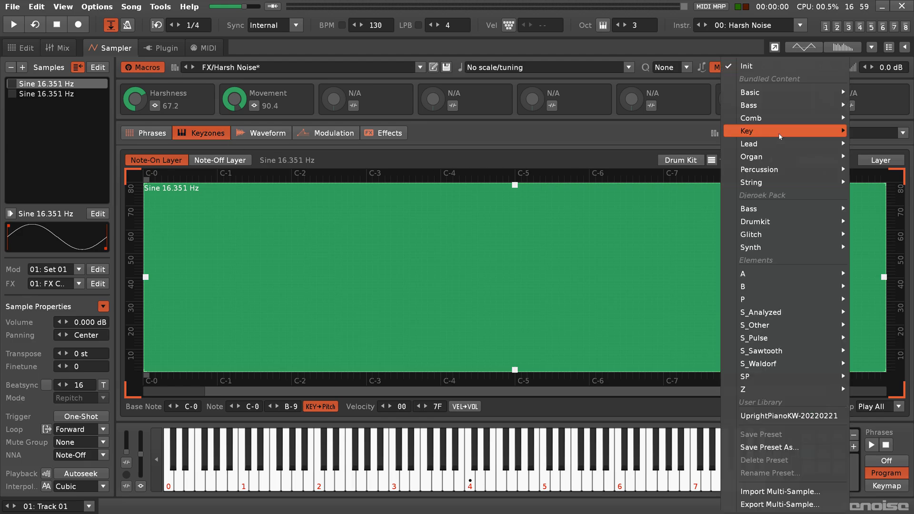
mouse_move(749, 144)
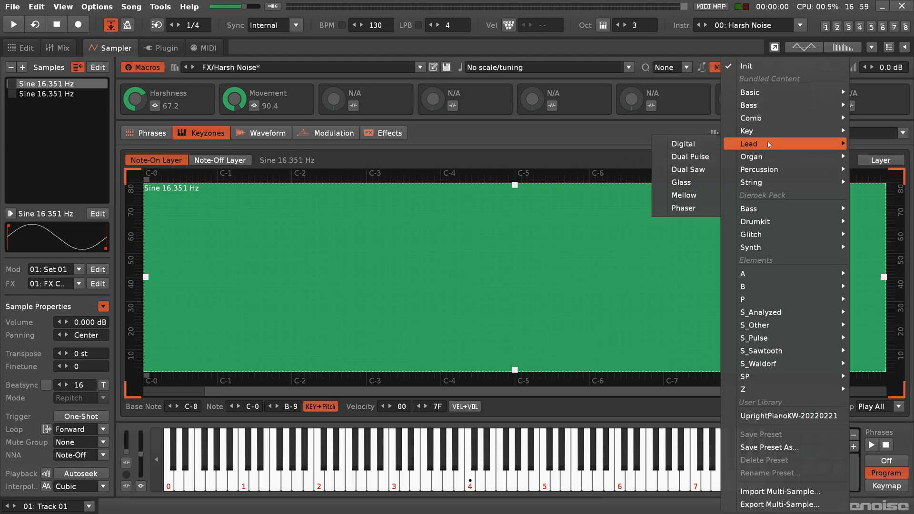
left_click(688, 182)
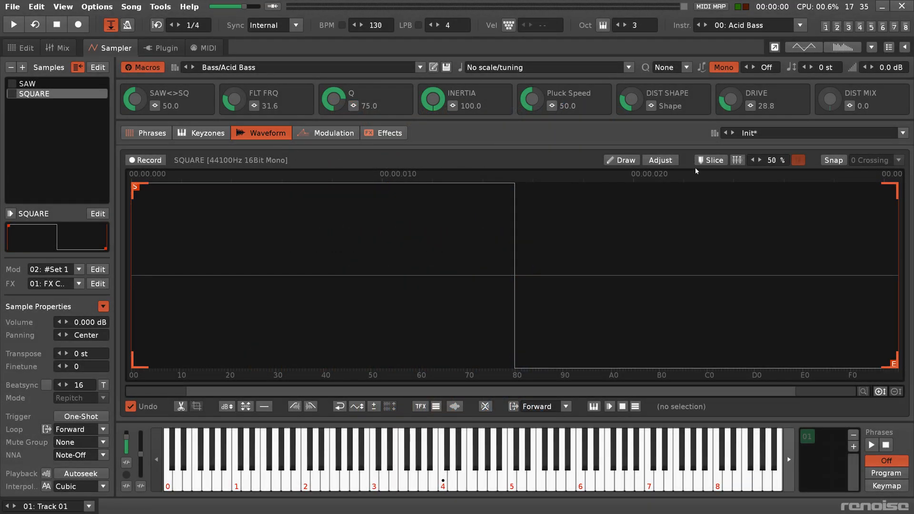
- Replace Acid Bass's SQUARE sample with the Basic/Chip/square_C1 waveform preset
left_click(776, 133)
mouse_move(767, 170)
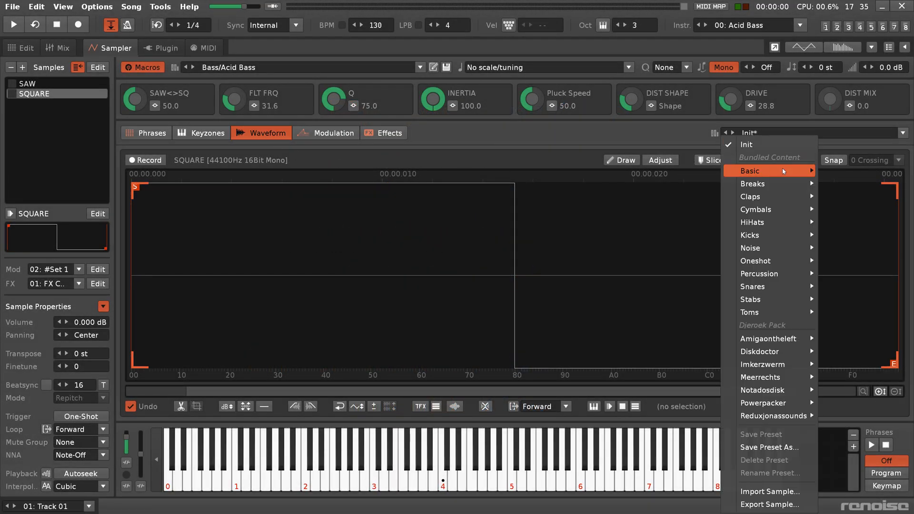
mouse_move(846, 183)
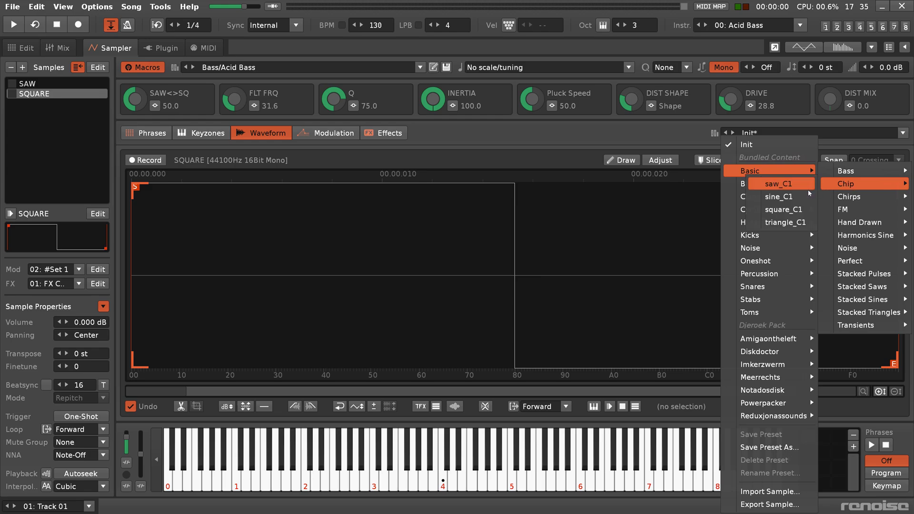
left_click(789, 210)
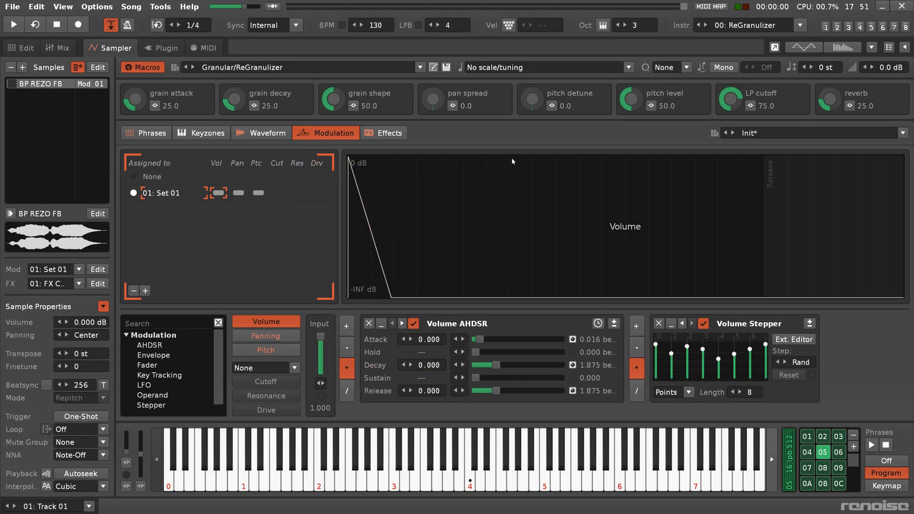
- Load the Pad > Autopaned modulation set onto ReGranulizer
left_click(754, 134)
mouse_move(777, 173)
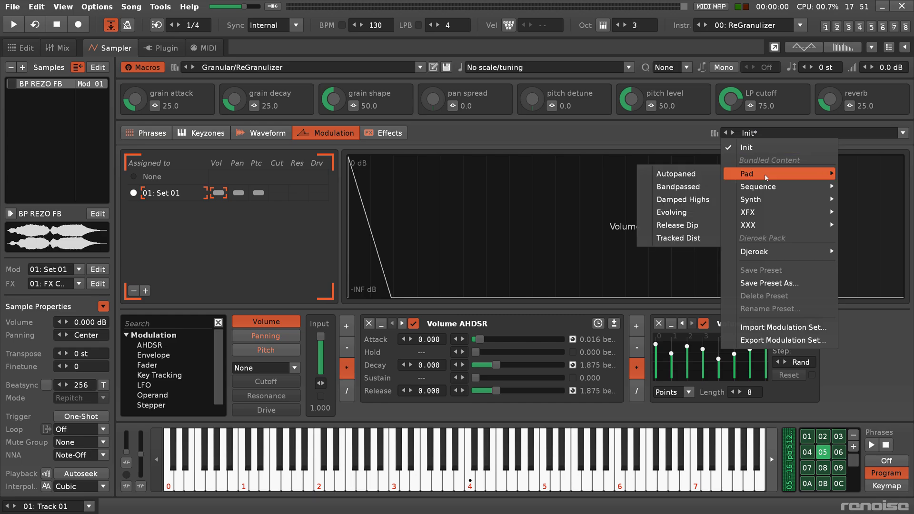
left_click(676, 174)
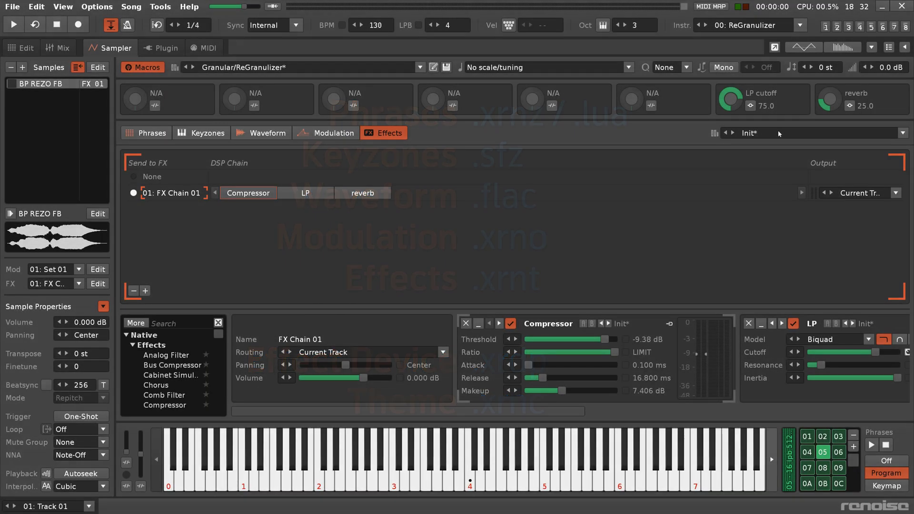
- Load the Effects Stepper effect chain preset onto ReGranulizer
left_click(778, 131)
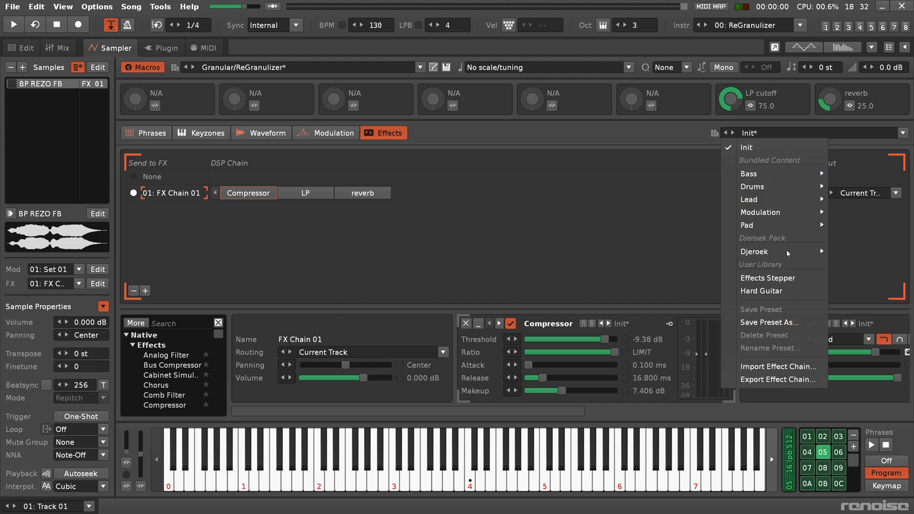
left_click(787, 278)
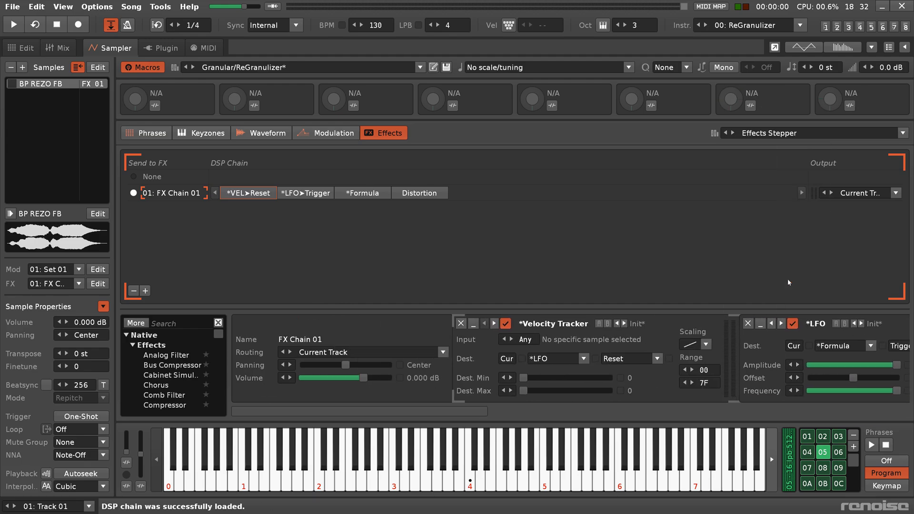
left_click_drag(466, 412, 785, 421)
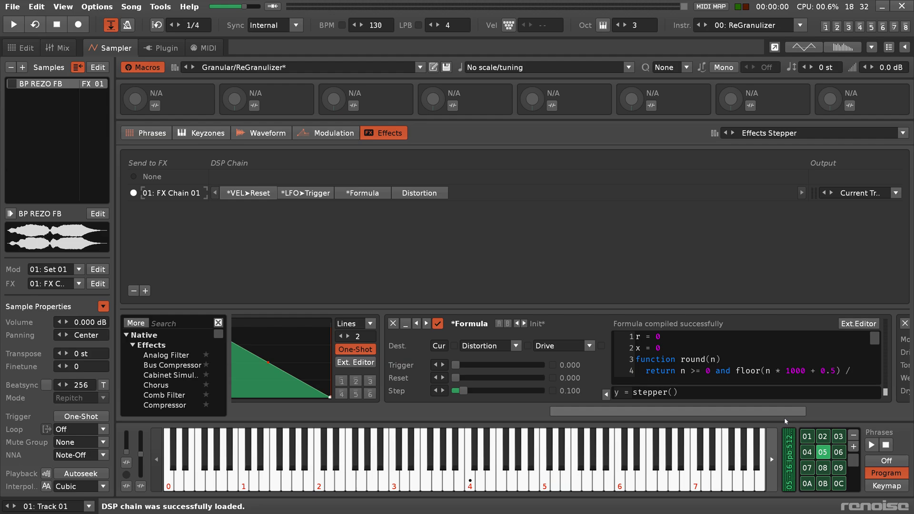
- Copy the whole DSP device chain and paste it onto Track 01's effects
right_click(379, 350)
mouse_move(428, 454)
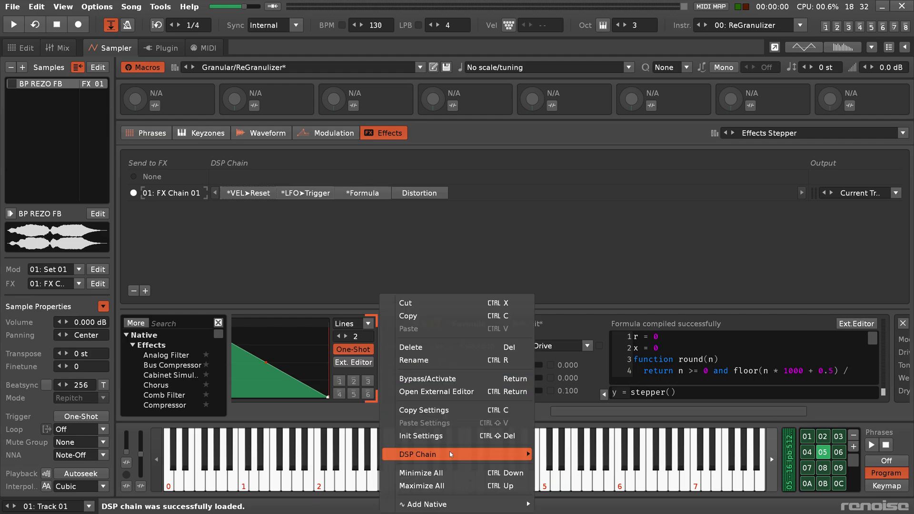
left_click(562, 416)
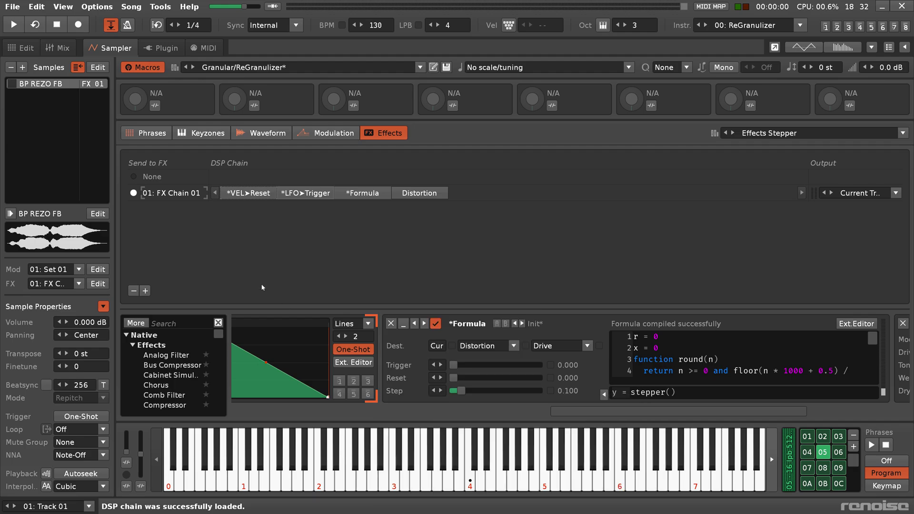
left_click(25, 49)
right_click(530, 415)
mouse_move(572, 454)
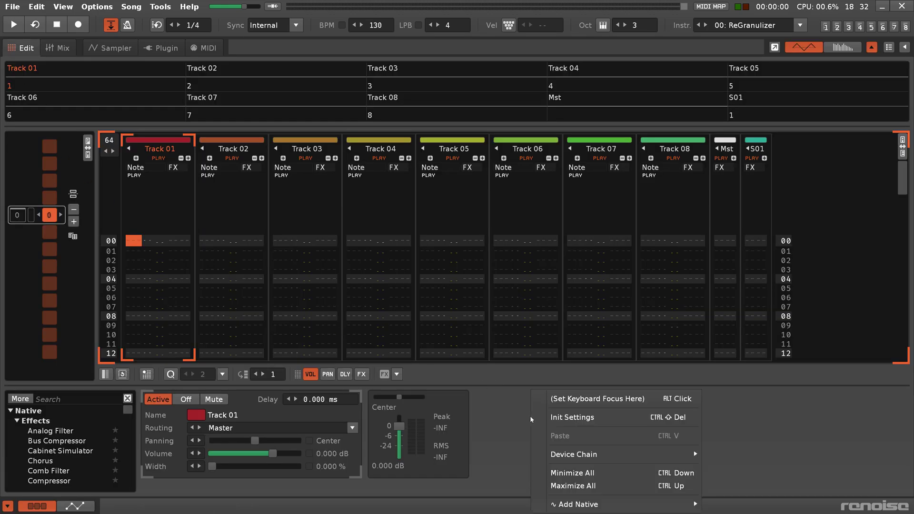
left_click(740, 428)
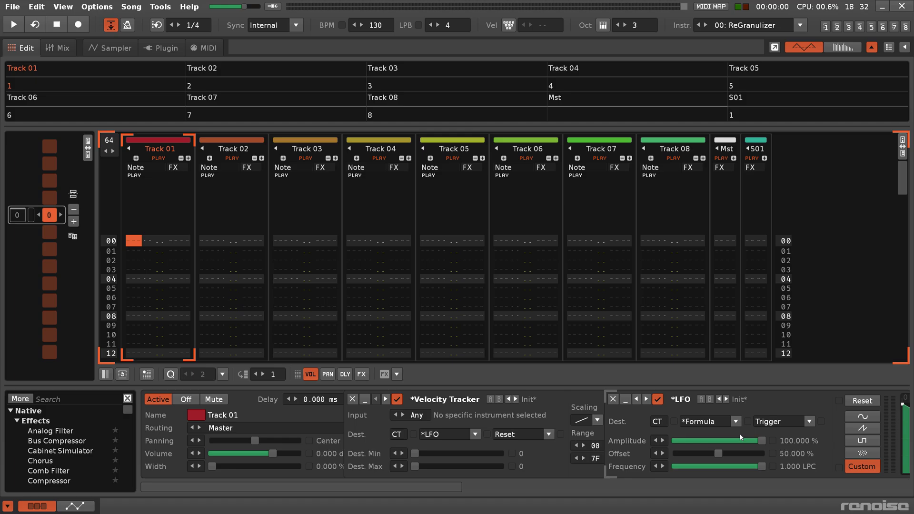
left_click_drag(440, 481, 834, 507)
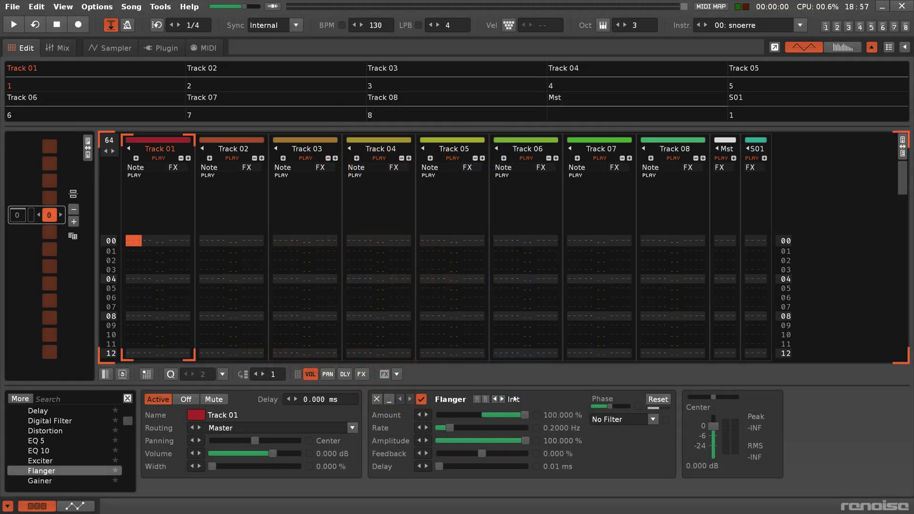
- Apply Wanderer to the track and instrument Flangers, and load Krunch Kakes into the Splitter
left_click(514, 399)
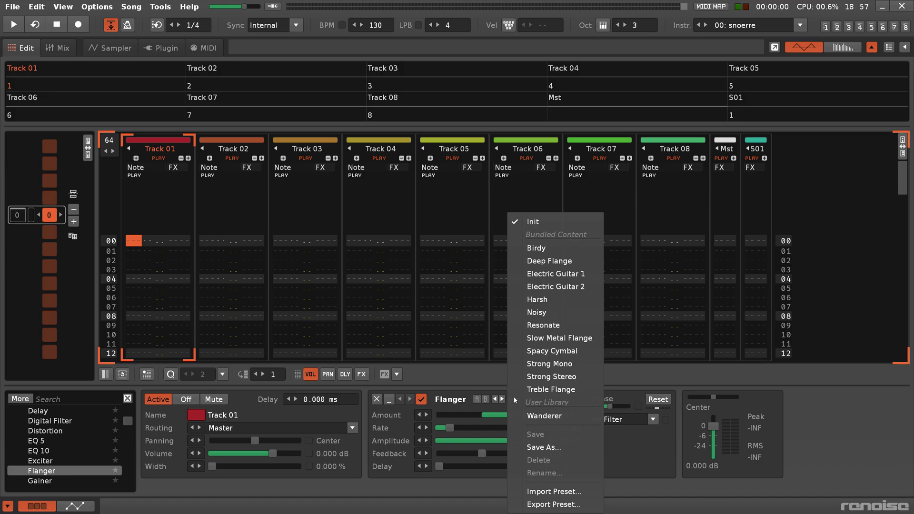
left_click(557, 417)
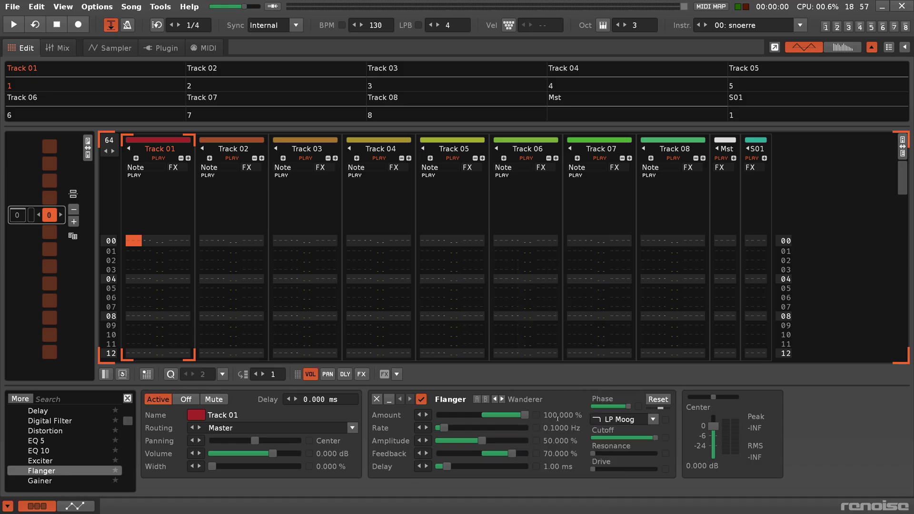
left_click(112, 48)
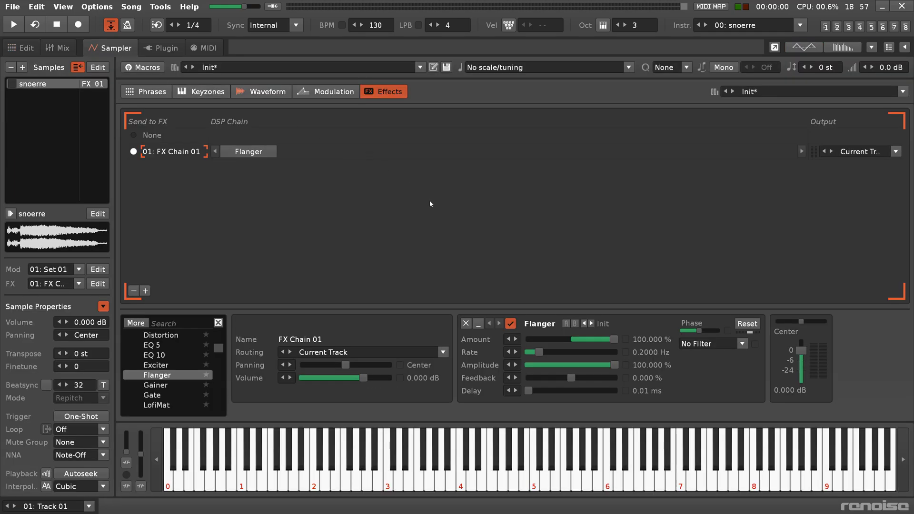
left_click(603, 324)
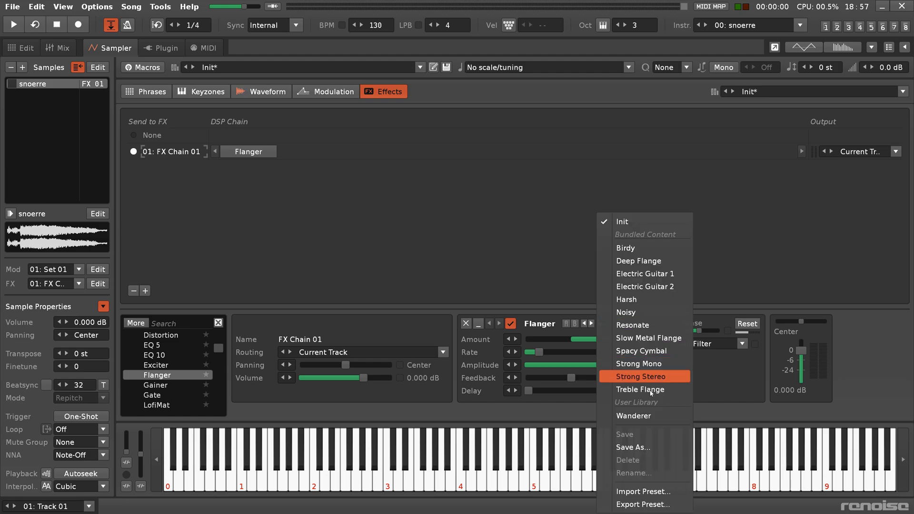
left_click(650, 416)
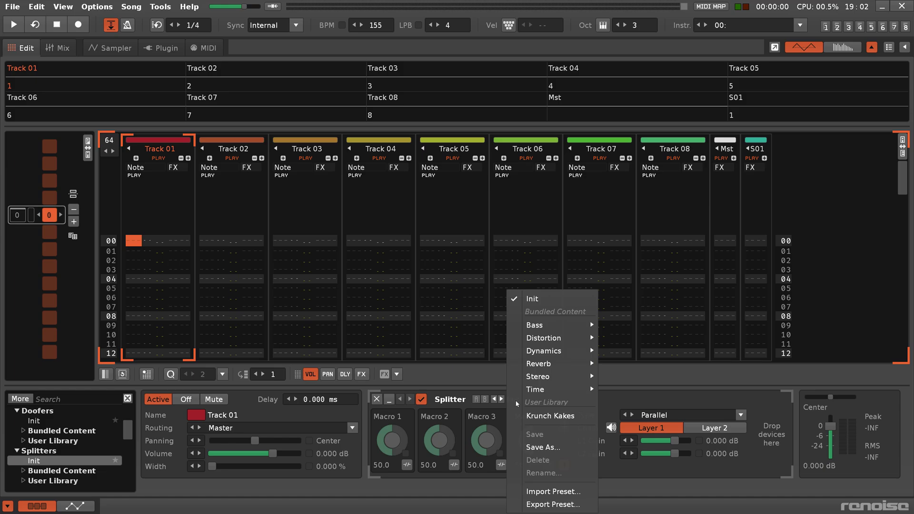
left_click(567, 416)
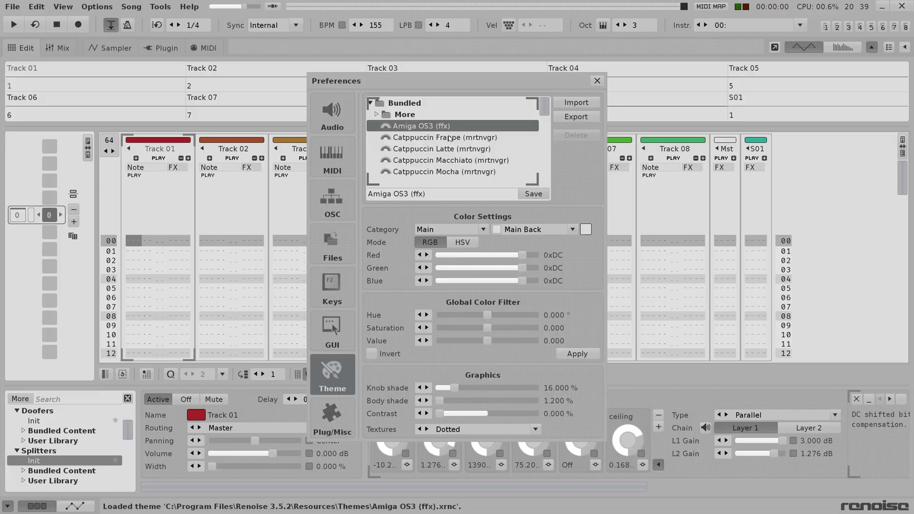
- Preview the Catppuccin, Colorful and Cyberpunk themes, then apply Molokini
left_click(449, 138)
left_click(454, 150)
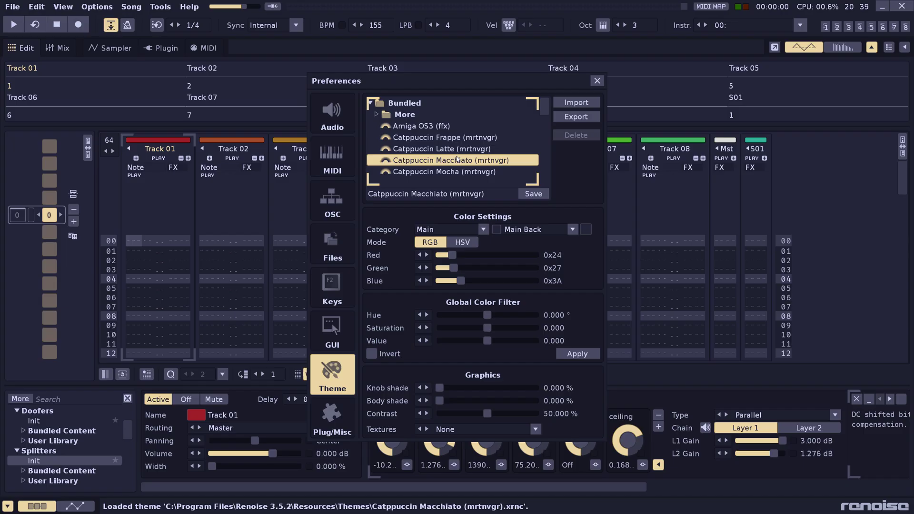
scroll(433, 134, "down", 4)
scroll(433, 126, "down", 1)
left_click(432, 126)
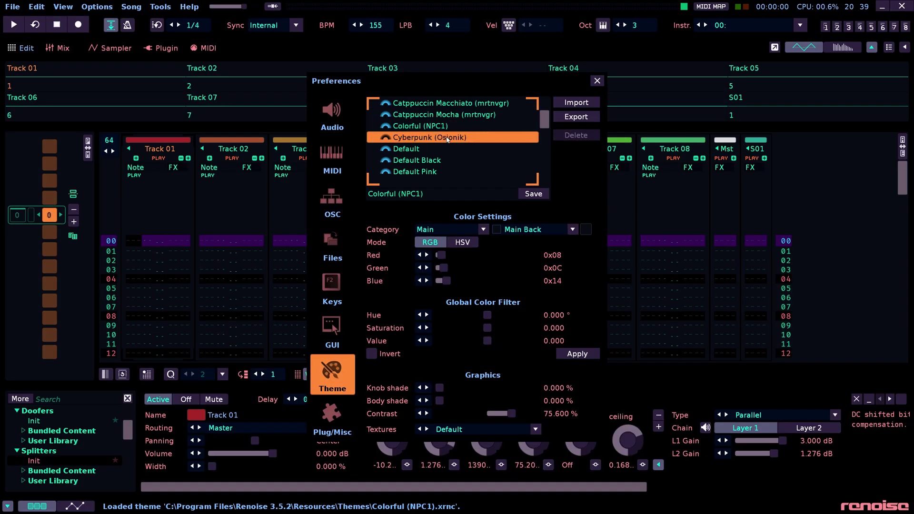
scroll(454, 144, "down", 1)
scroll(433, 150, "down", 3)
left_click(433, 150)
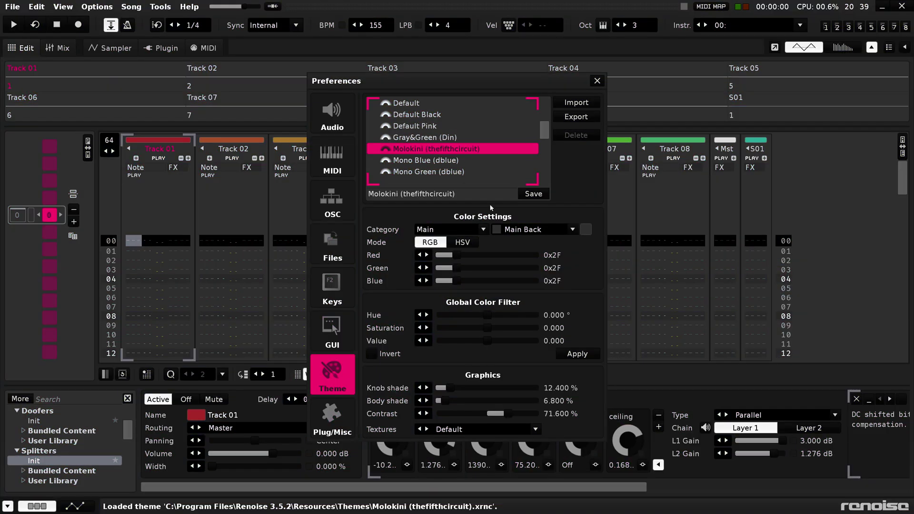
- Shift the theme's hue toward purple and set the interface texture to Jeans
mouse_move(487, 314)
left_mouse_down()
mouse_move(488, 346)
mouse_move(535, 340)
left_mouse_up()
left_click(476, 429)
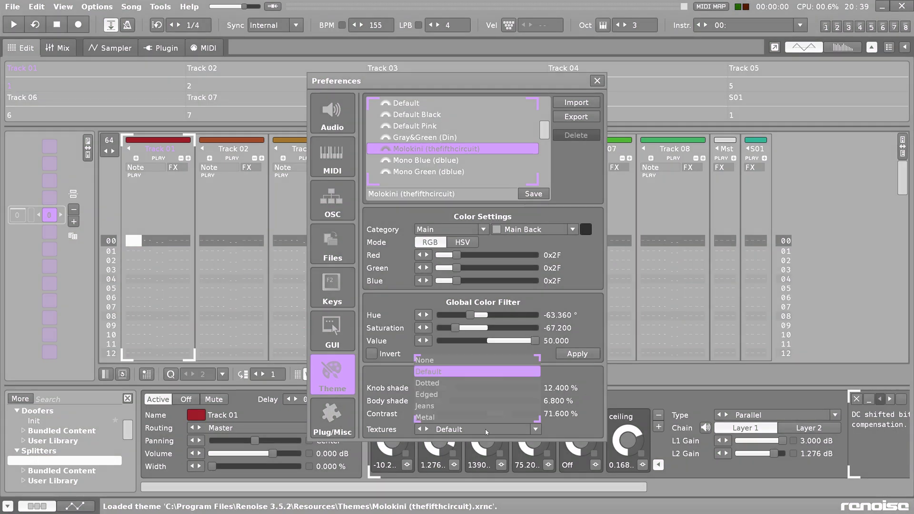
left_click(463, 421)
left_click(472, 433)
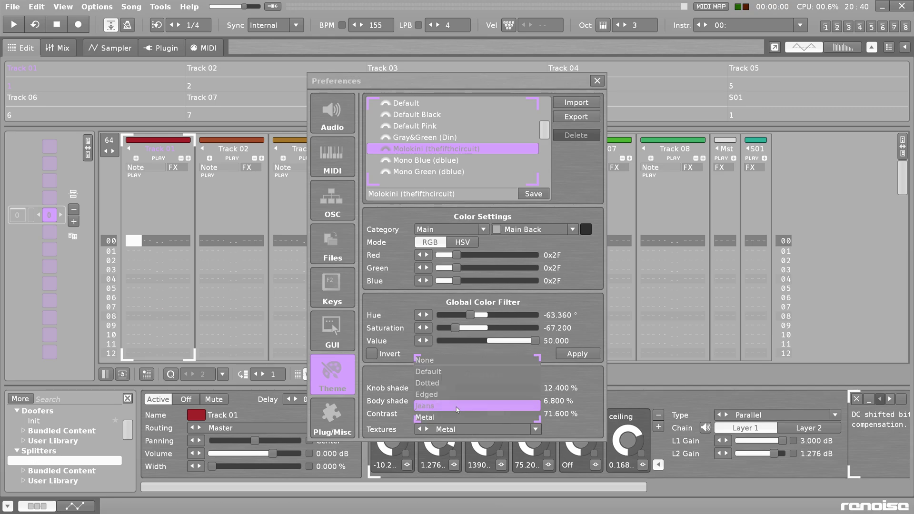
left_click(457, 406)
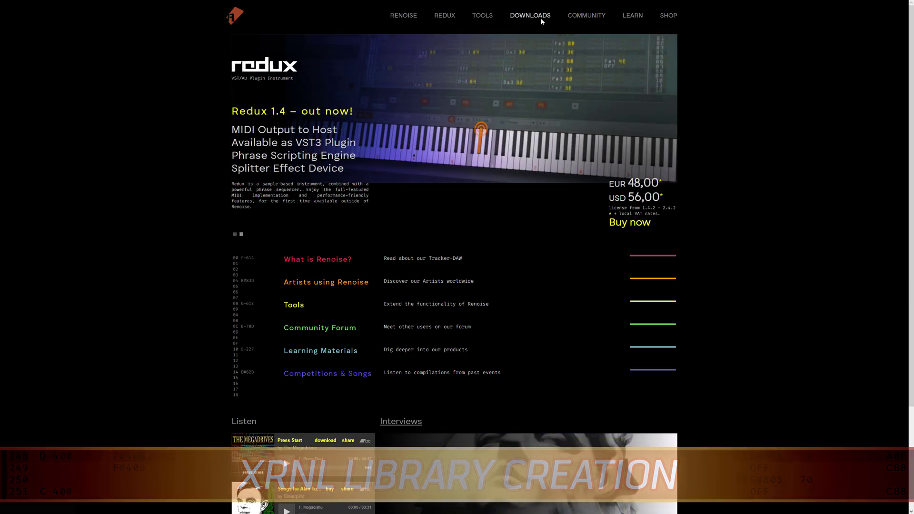
- Reach the manual's Libraries & Presets page via Downloads and scroll to XRNL Test Install
left_click(541, 18)
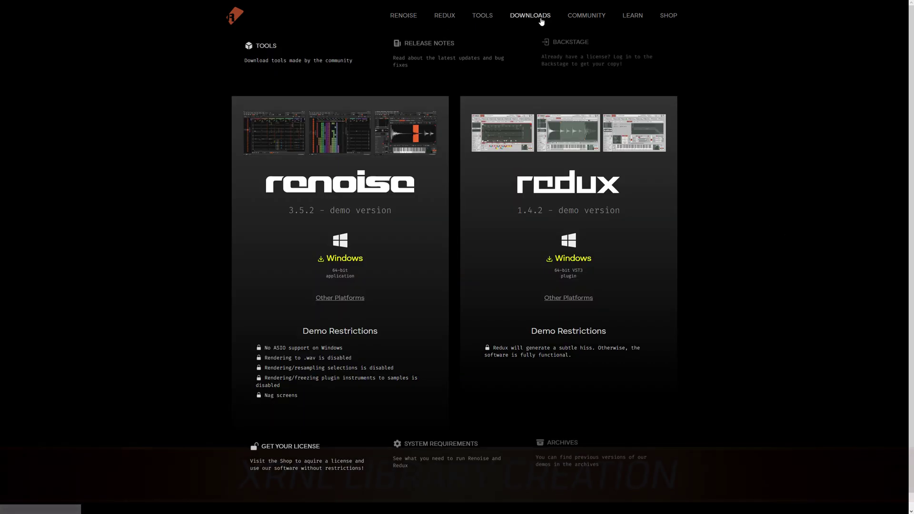
left_click(600, 67)
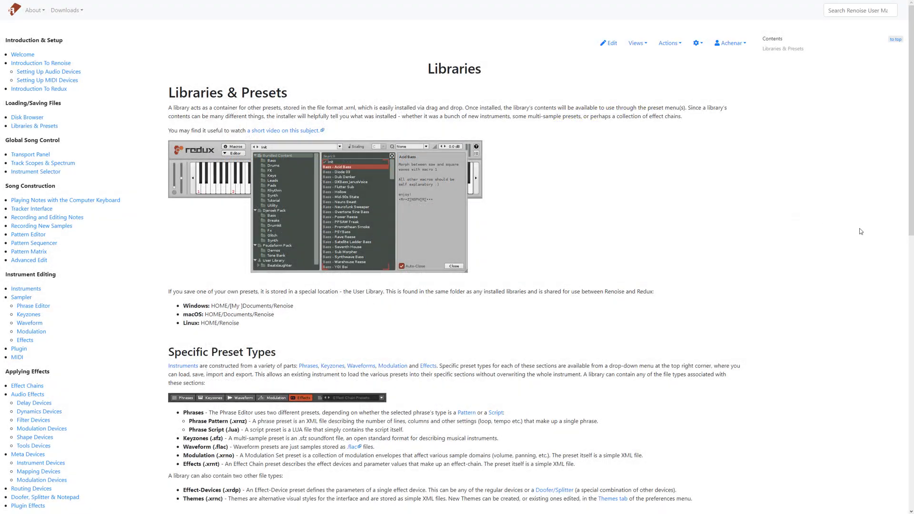
left_click_drag(910, 218, 911, 426)
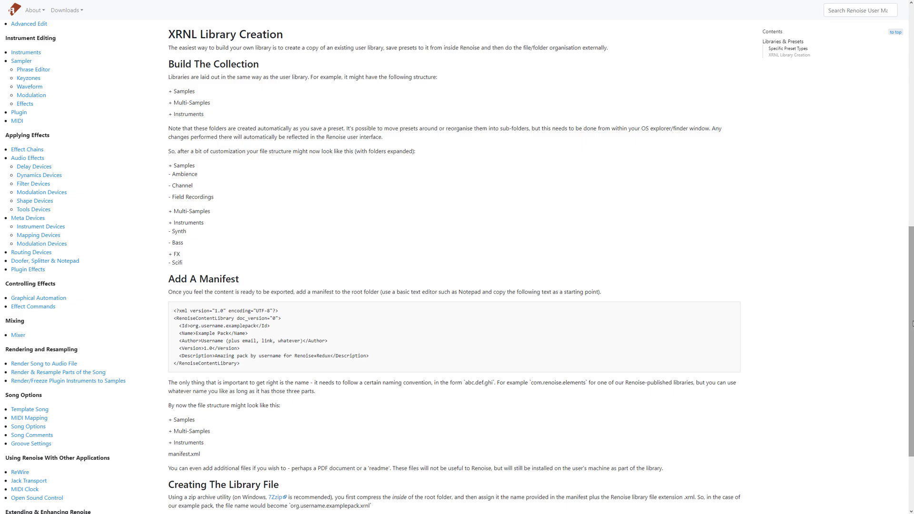
left_click_drag(911, 314, 912, 378)
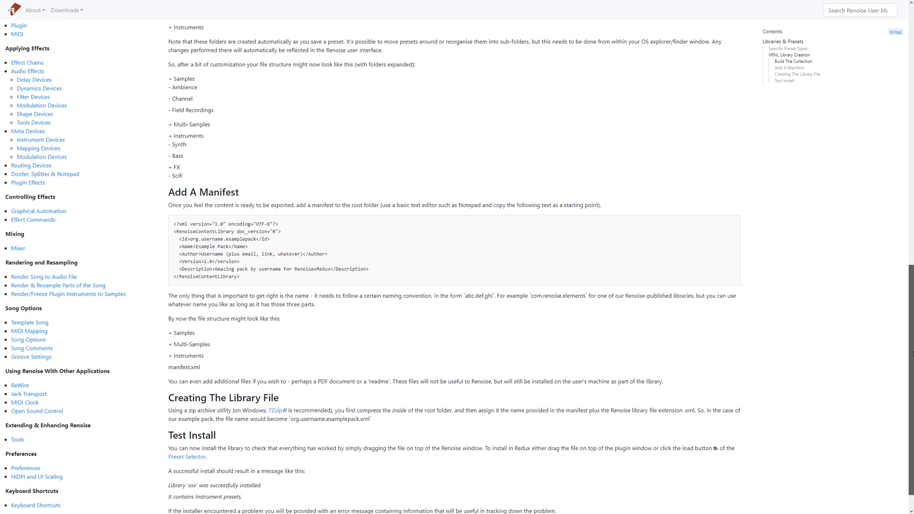